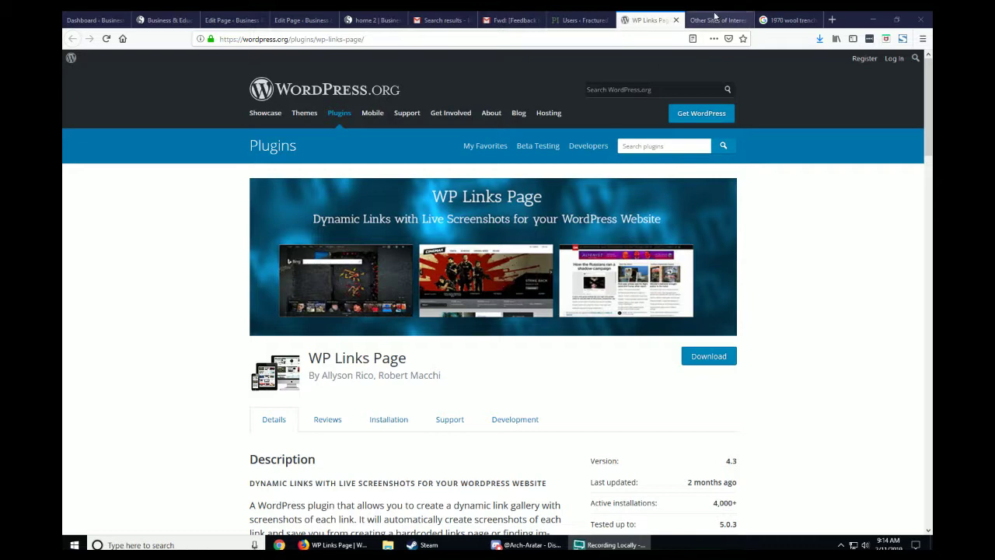
- Switch to the ANWNA 'Other Sites of Interest' page with its link screenshots
{"action": "left_click", "coordinate": [714, 20]}
{"action": "scroll", "coordinate": [555, 270], "scroll_direction": "up", "scroll_amount": 1}
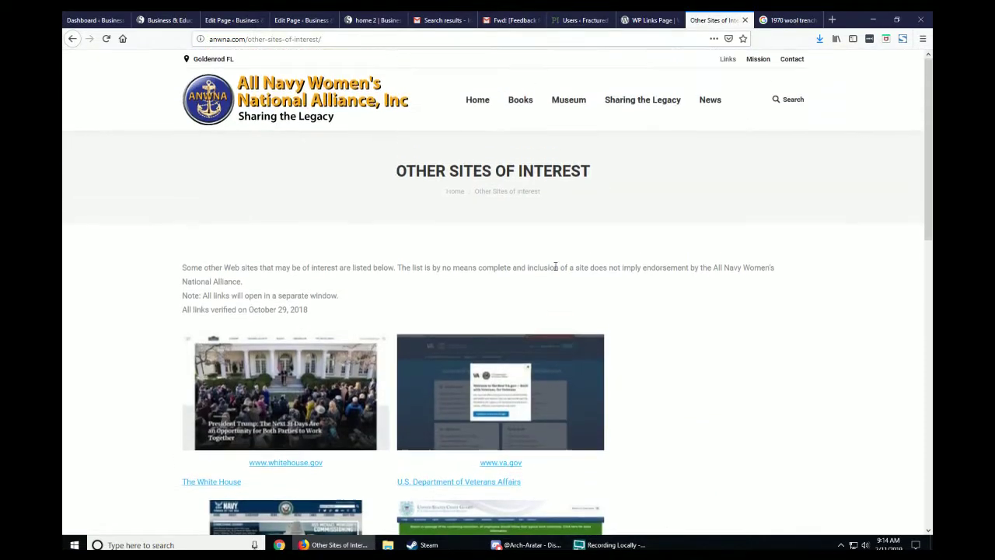
{"action": "scroll", "coordinate": [359, 225], "scroll_direction": "down", "scroll_amount": 3}
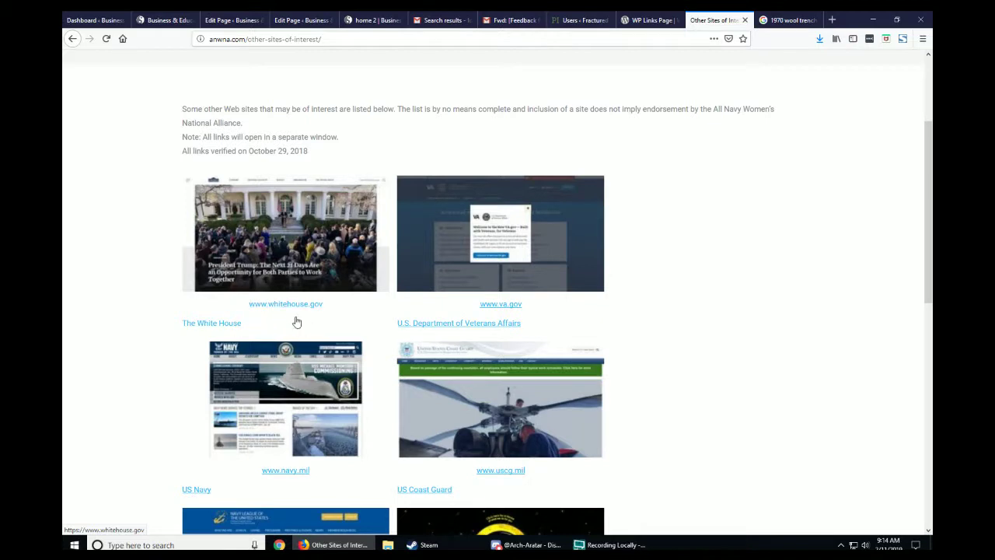
{"action": "scroll", "coordinate": [396, 393], "scroll_direction": "down", "scroll_amount": 3}
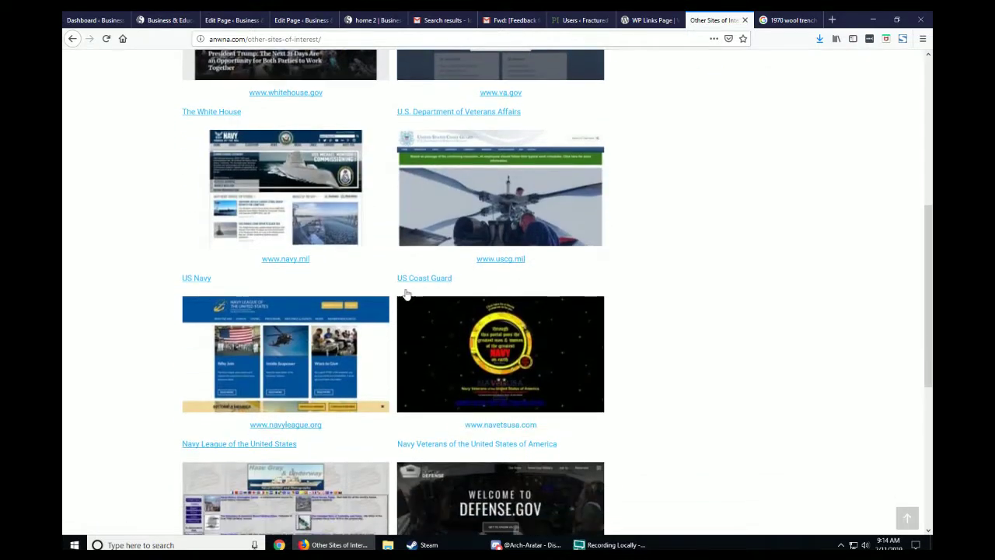
{"action": "scroll", "coordinate": [444, 393], "scroll_direction": "down", "scroll_amount": 3}
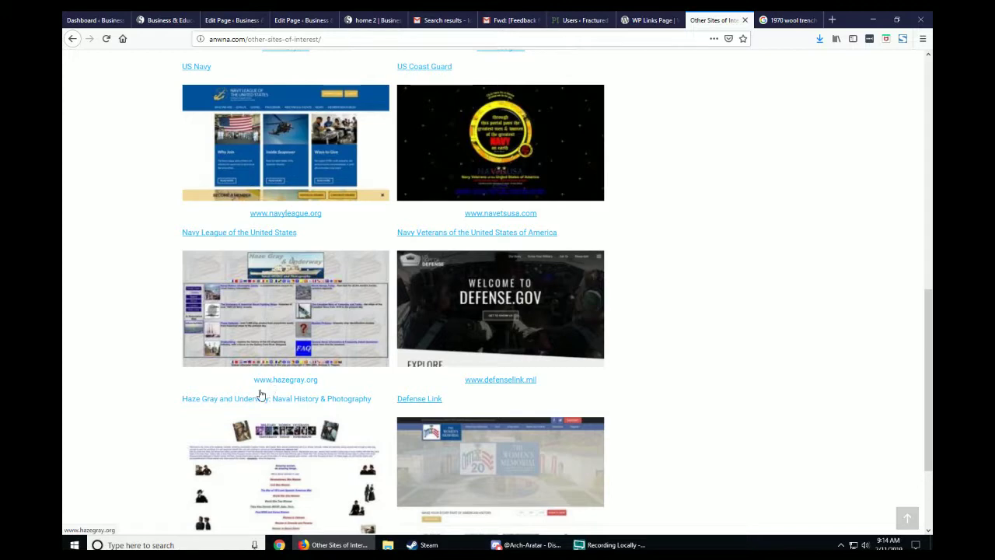
{"action": "scroll", "coordinate": [335, 382], "scroll_direction": "down", "scroll_amount": 3}
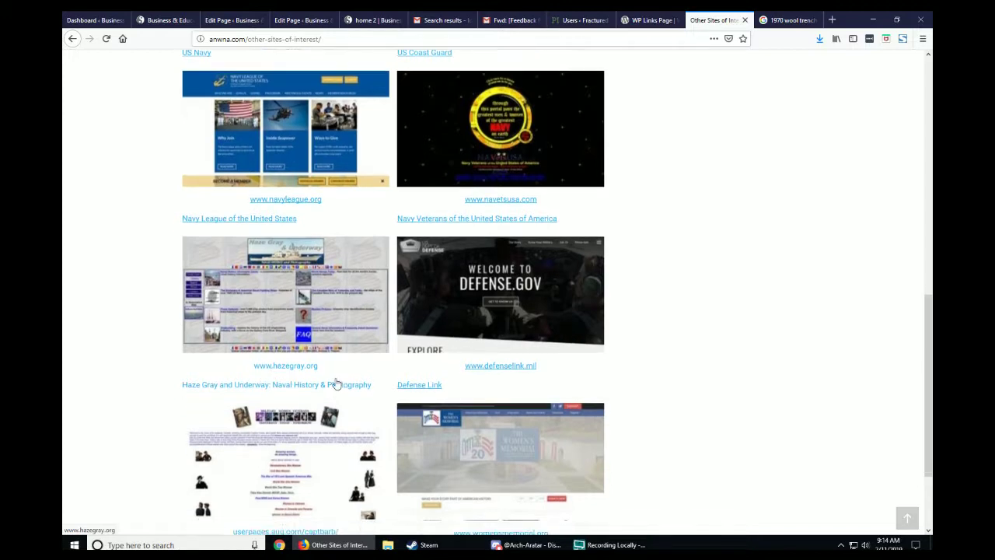
{"action": "scroll", "coordinate": [335, 382], "scroll_direction": "up", "scroll_amount": 15}
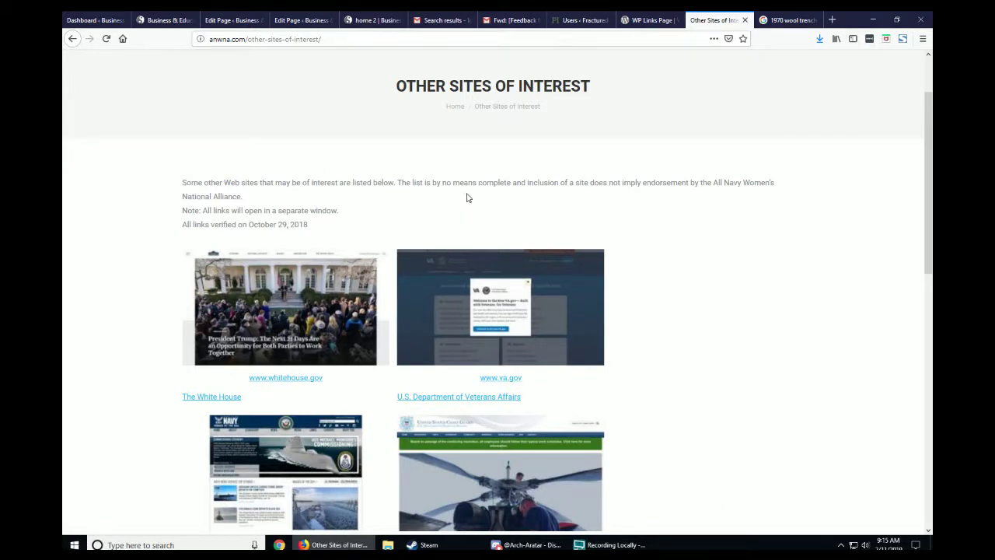
{"action": "left_click", "coordinate": [644, 21]}
{"action": "left_click", "coordinate": [711, 20]}
{"action": "scroll", "coordinate": [588, 174], "scroll_direction": "up", "scroll_amount": 2}
{"action": "scroll", "coordinate": [624, 221], "scroll_direction": "down", "scroll_amount": 7}
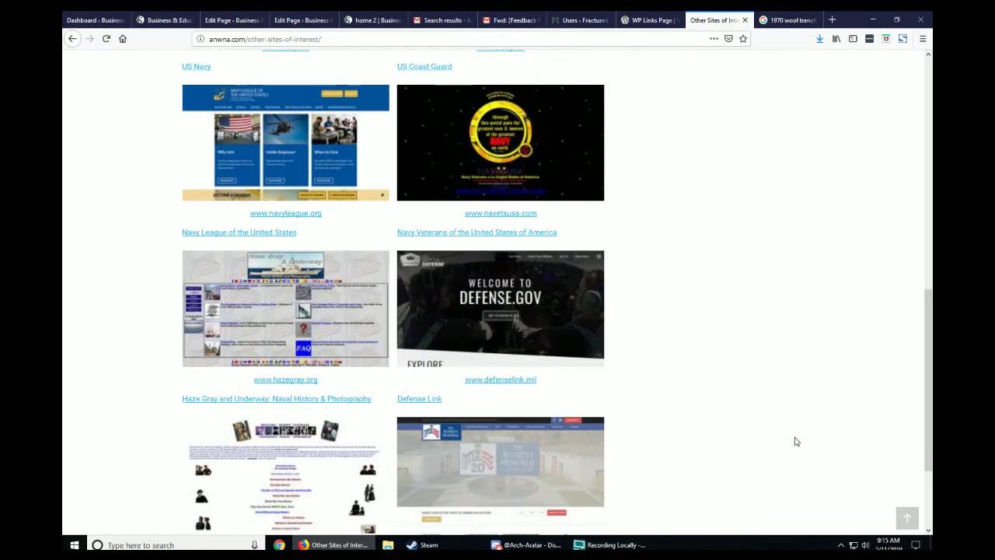
{"action": "scroll", "coordinate": [793, 440], "scroll_direction": "down", "scroll_amount": 3}
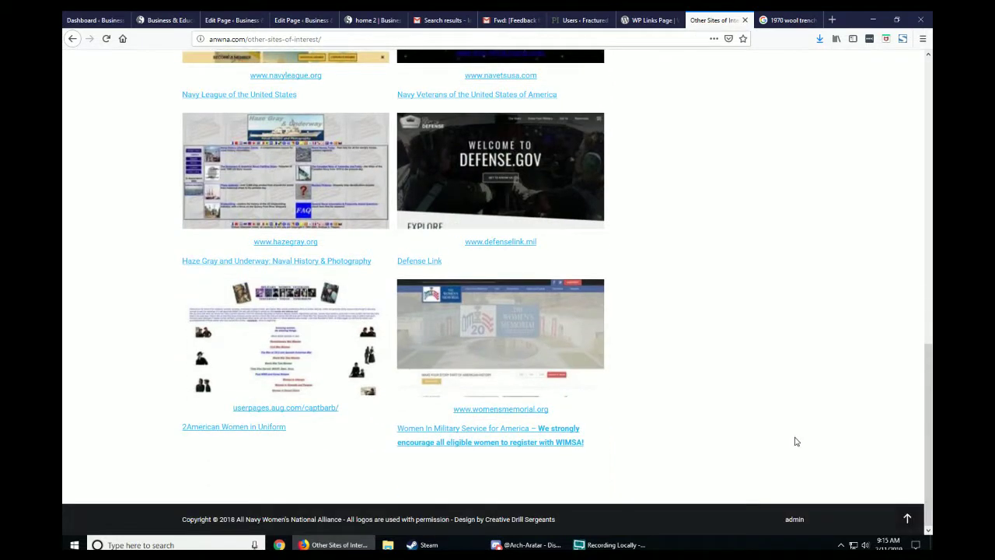
- Log in to the ANWNA admin from the footer link with the site username and password
{"action": "left_click", "coordinate": [795, 520]}
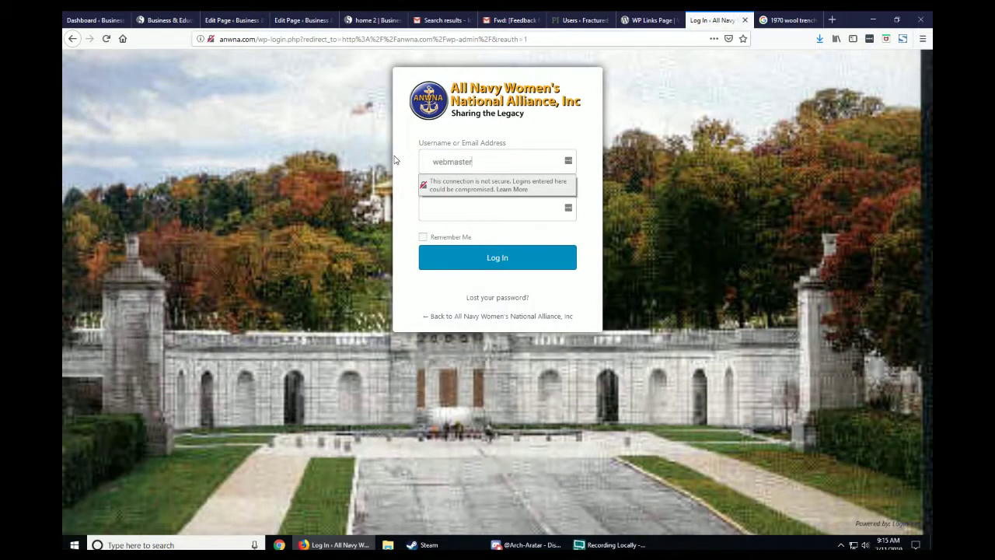
{"action": "key", "text": "Tab"}
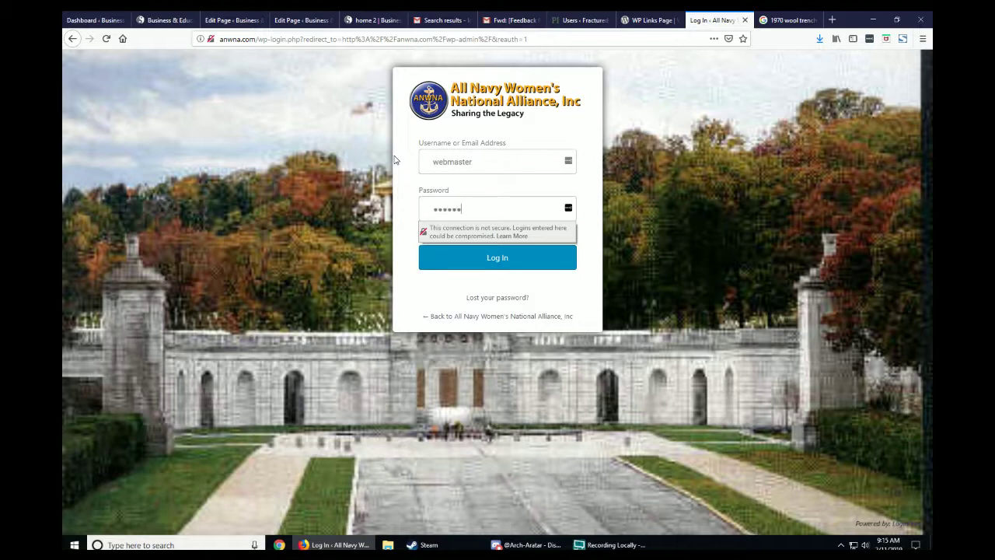
{"action": "key", "text": "Return"}
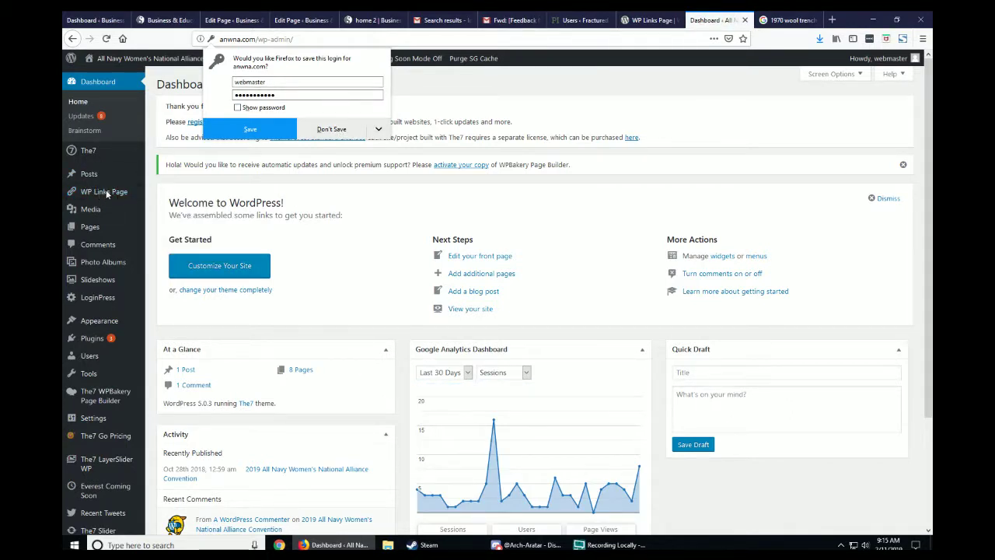
- Decline saving the login, review the 10 WP Links Page links, and start a new link
{"action": "left_click", "coordinate": [331, 129]}
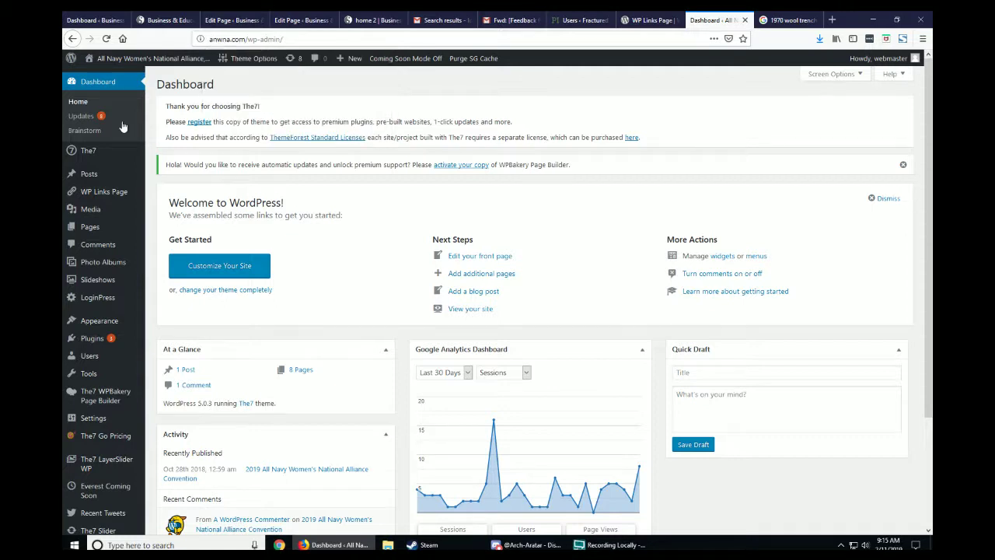
{"action": "left_click", "coordinate": [103, 191]}
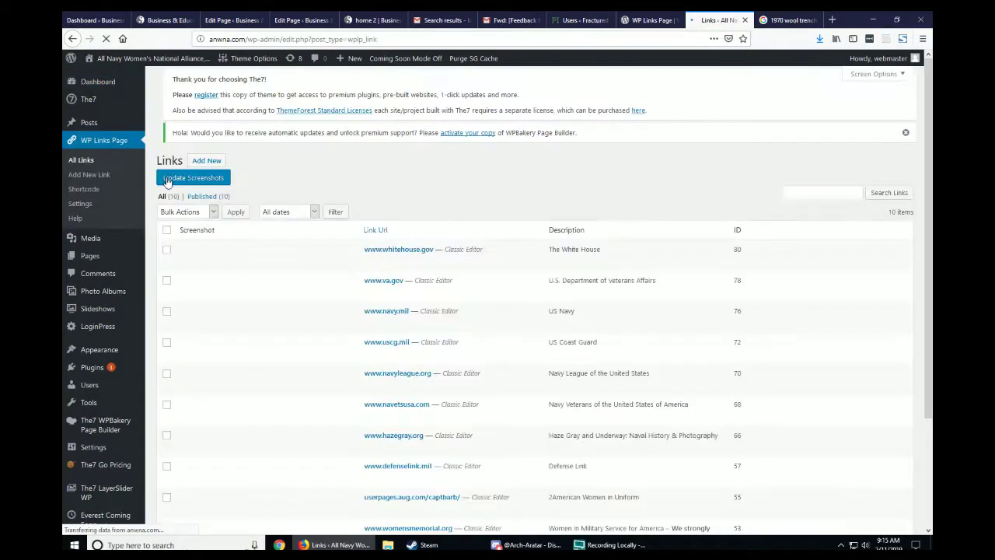
{"action": "scroll", "coordinate": [349, 233], "scroll_direction": "down", "scroll_amount": 3}
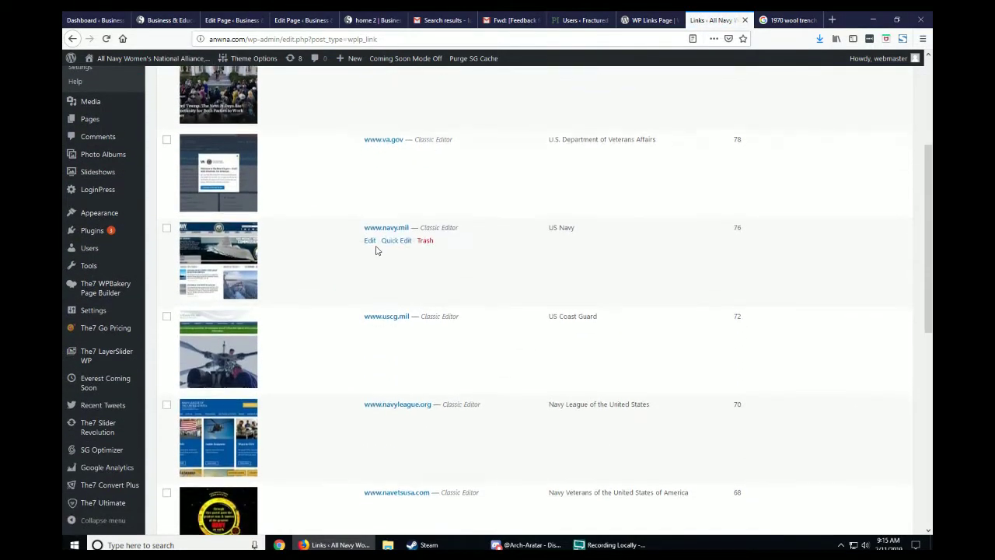
{"action": "scroll", "coordinate": [403, 237], "scroll_direction": "up", "scroll_amount": 3}
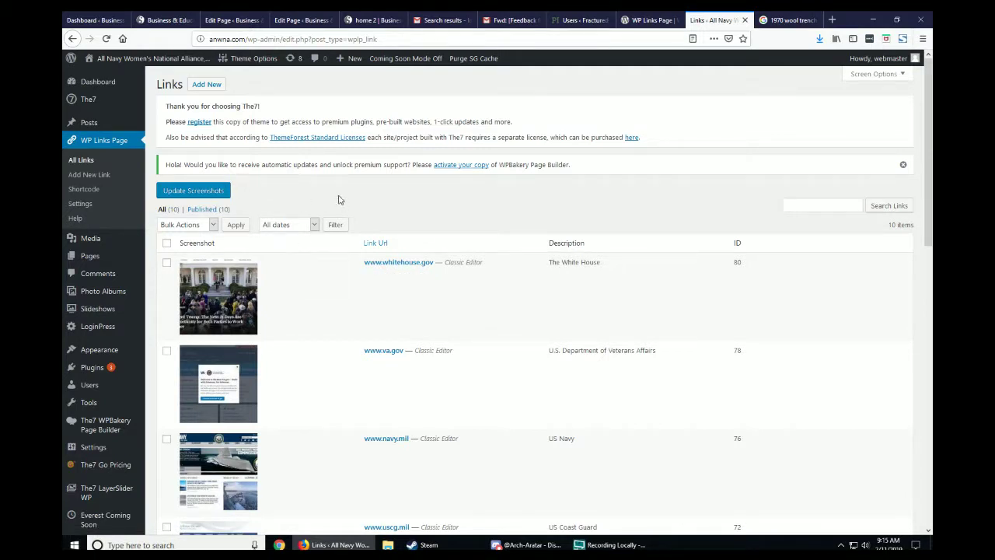
{"action": "left_click", "coordinate": [206, 84]}
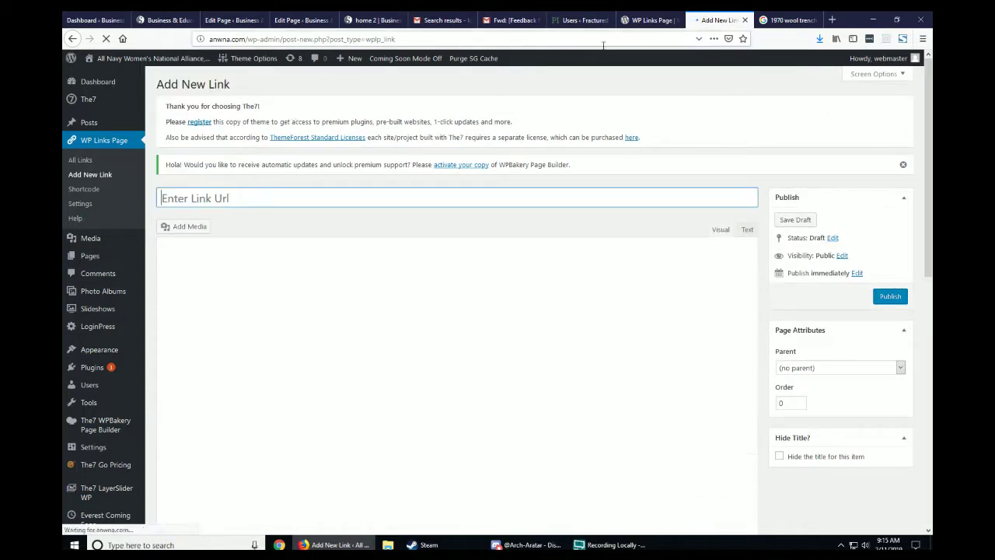
- Copy the veteranscrisisline.net address from the feedback email into the new link's URL field
{"action": "left_click", "coordinate": [513, 21]}
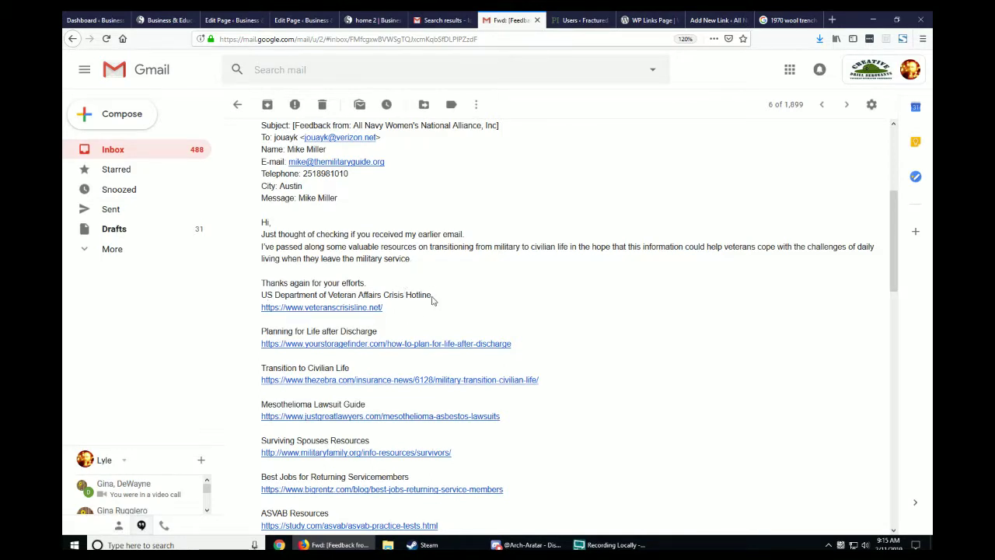
{"action": "left_click_drag", "start_coordinate": [430, 299], "coordinate": [261, 296]}
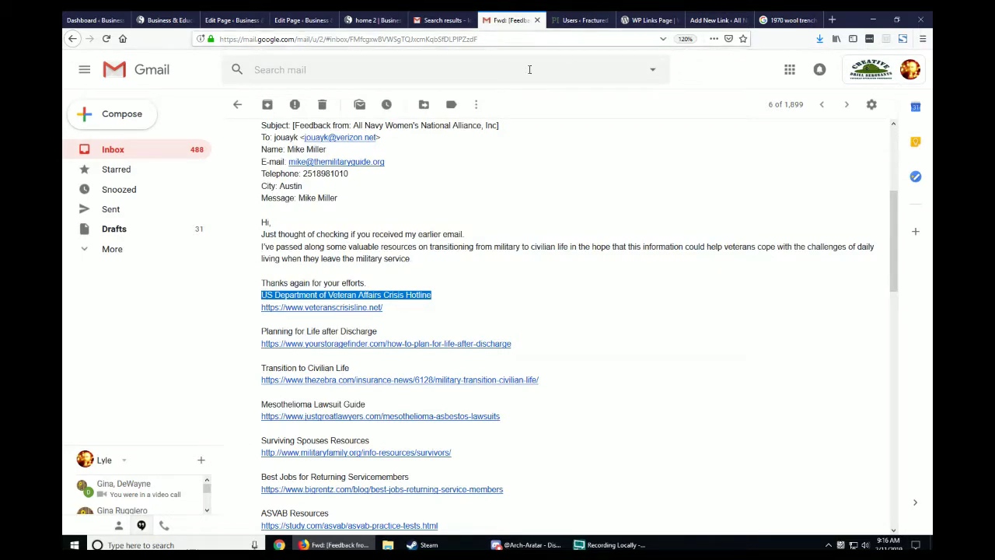
{"action": "left_click_drag", "start_coordinate": [383, 311], "coordinate": [261, 311]}
{"action": "key", "text": "ctrl+c"}
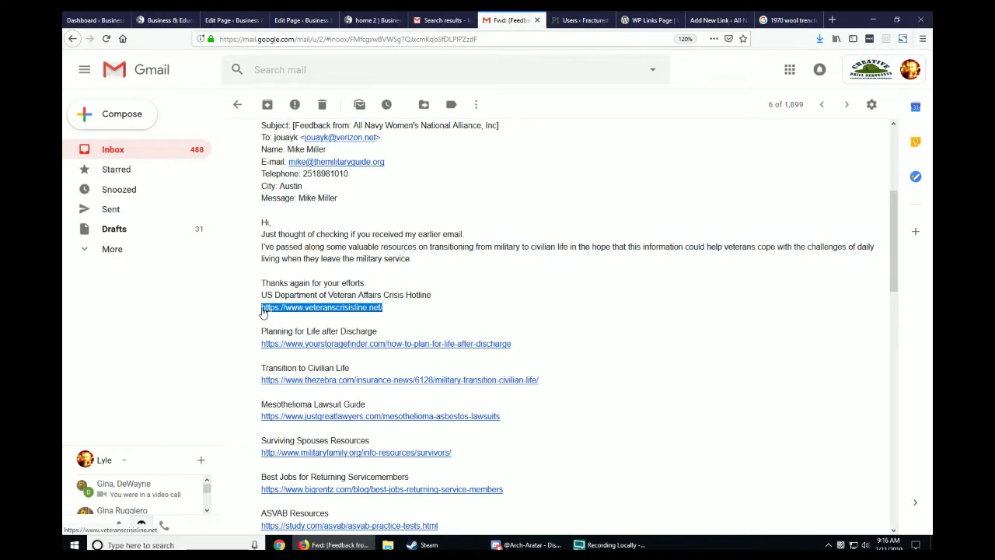
{"action": "left_click", "coordinate": [632, 21]}
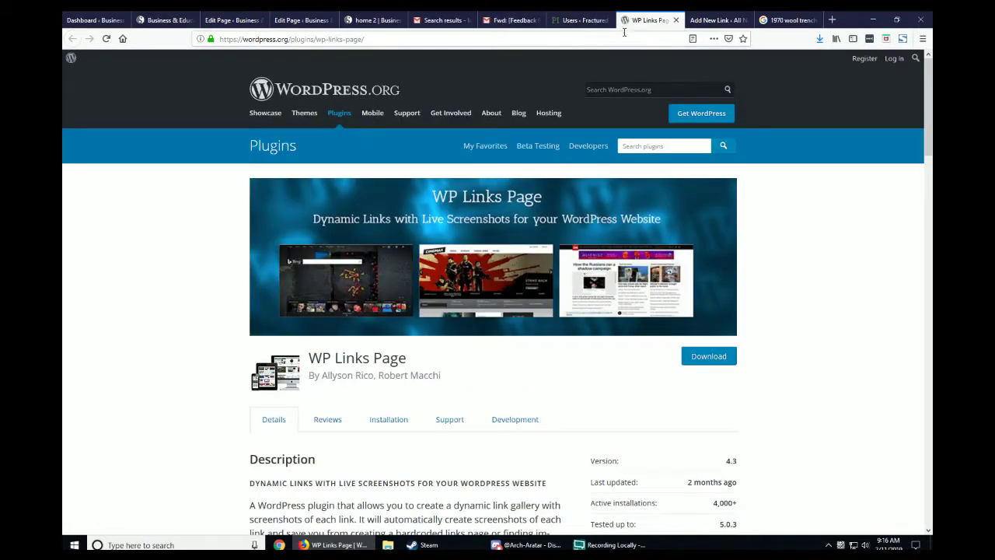
{"action": "left_click", "coordinate": [711, 19]}
{"action": "left_click", "coordinate": [304, 288]}
{"action": "scroll", "coordinate": [305, 287], "scroll_direction": "down", "scroll_amount": 2}
{"action": "left_click", "coordinate": [219, 153]}
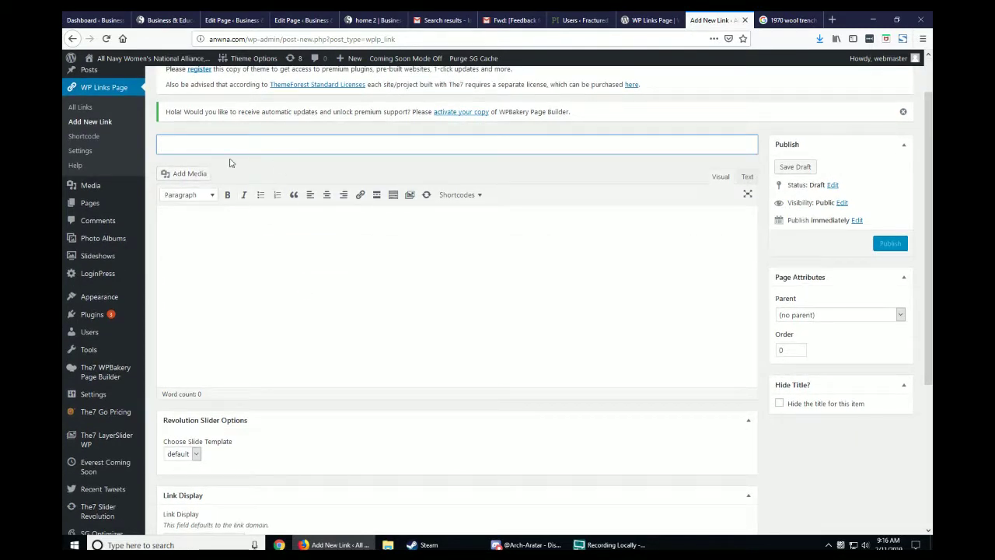
{"action": "key", "text": "ctrl+v"}
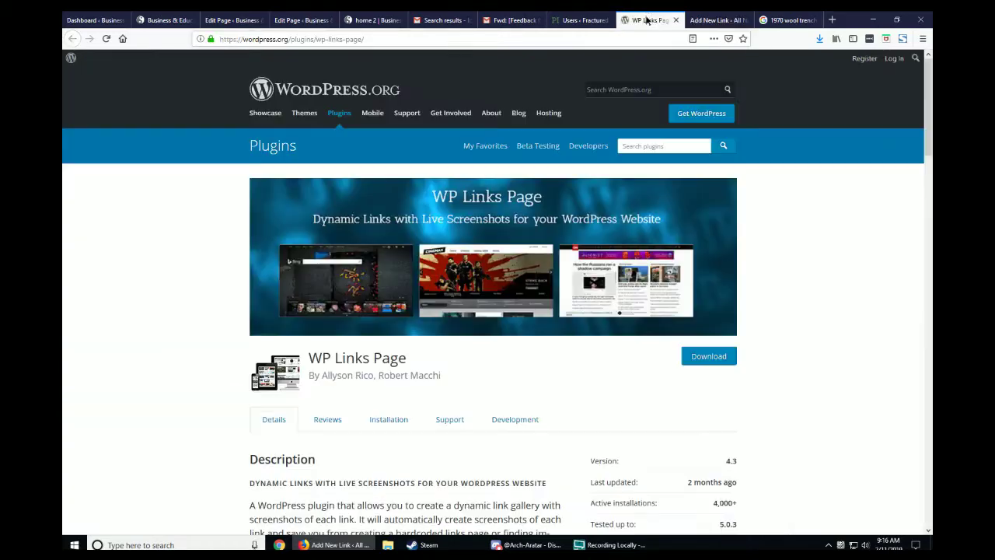
- Paste 'US Department of Veteran Affairs Crisis Hotline' from the email as the link description
{"action": "left_click", "coordinate": [648, 19]}
{"action": "left_click", "coordinate": [509, 20]}
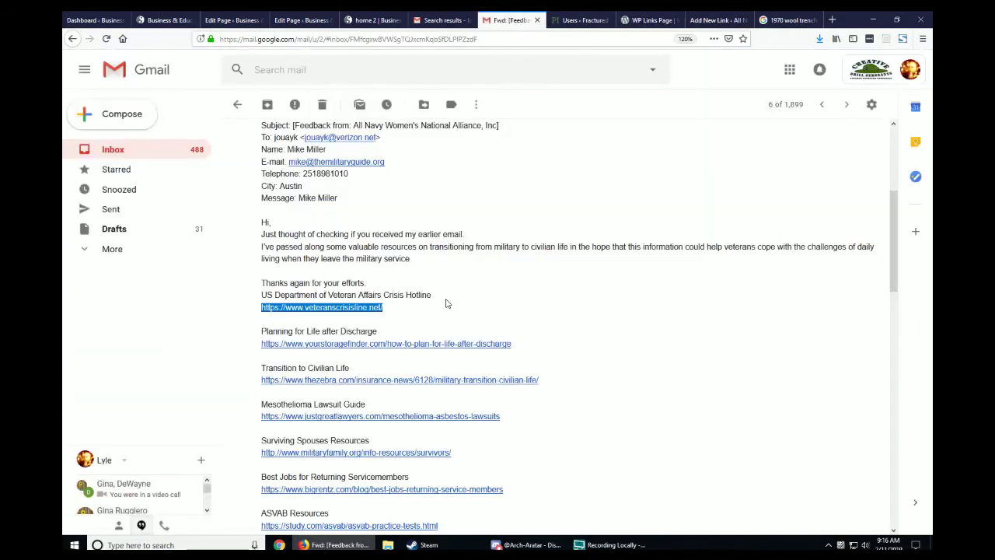
{"action": "left_click_drag", "start_coordinate": [431, 295], "coordinate": [275, 295]}
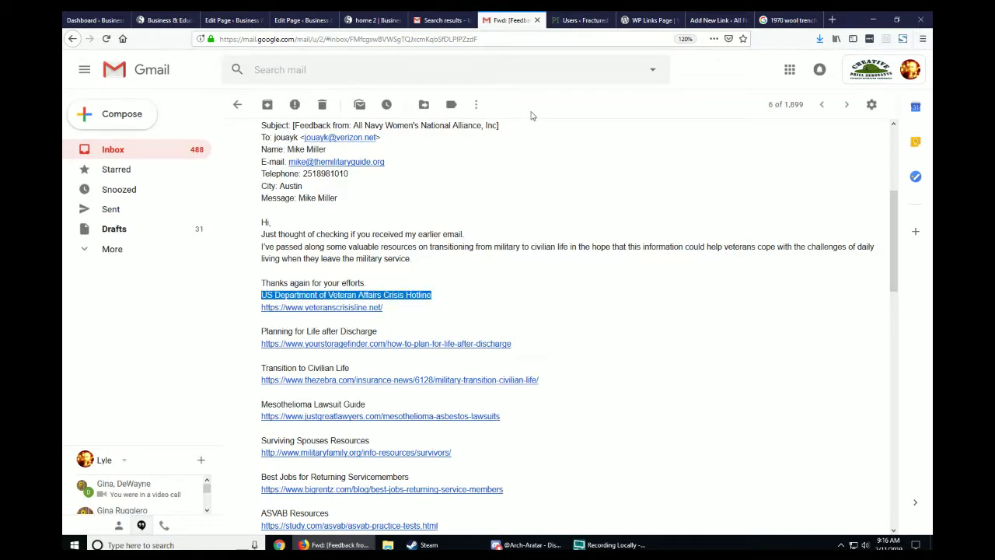
{"action": "left_click", "coordinate": [708, 20]}
{"action": "left_click", "coordinate": [259, 228]}
{"action": "type", "text": "US Department of Veteran Affairs Crisis Hotline"}
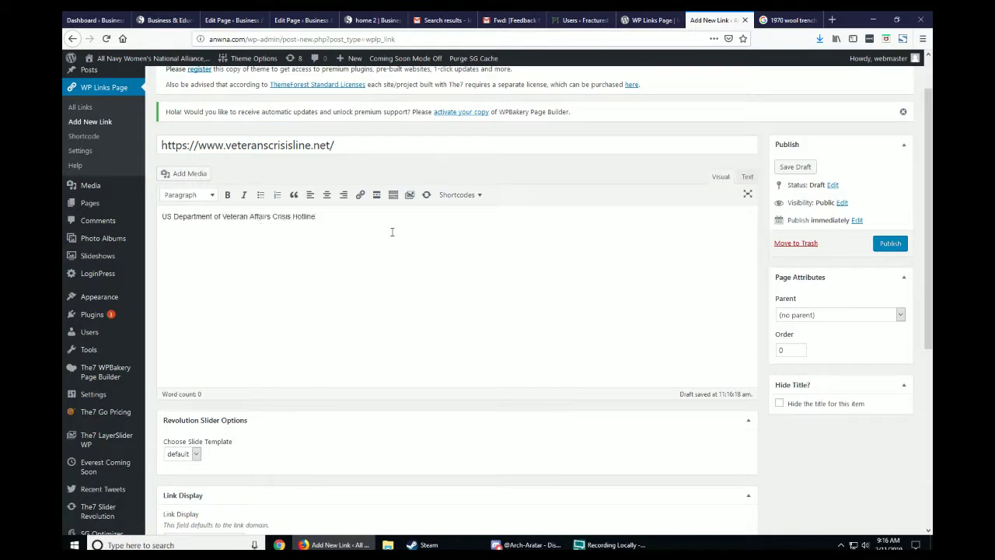
{"action": "scroll", "coordinate": [393, 237], "scroll_direction": "down", "scroll_amount": 5}
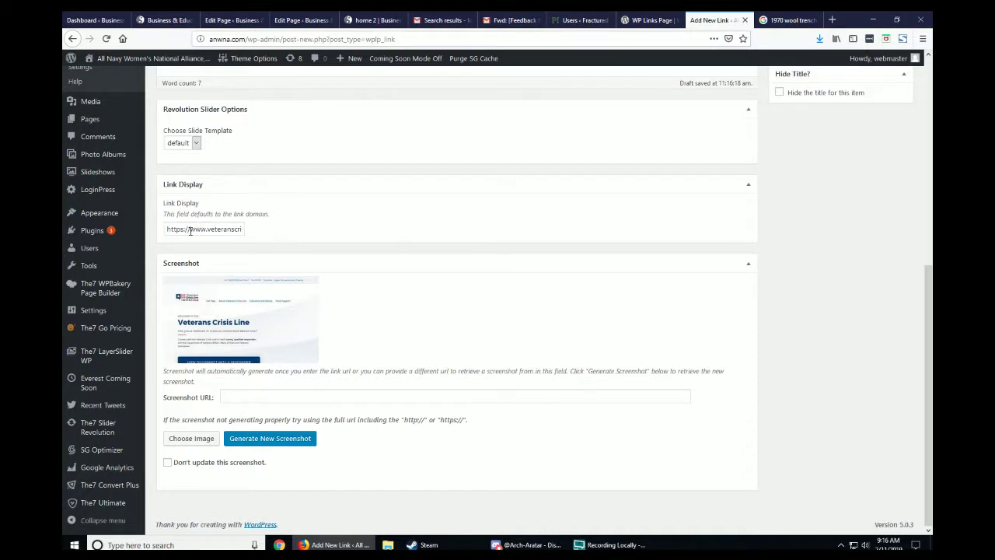
{"action": "left_click_drag", "start_coordinate": [188, 228], "coordinate": [166, 229]}
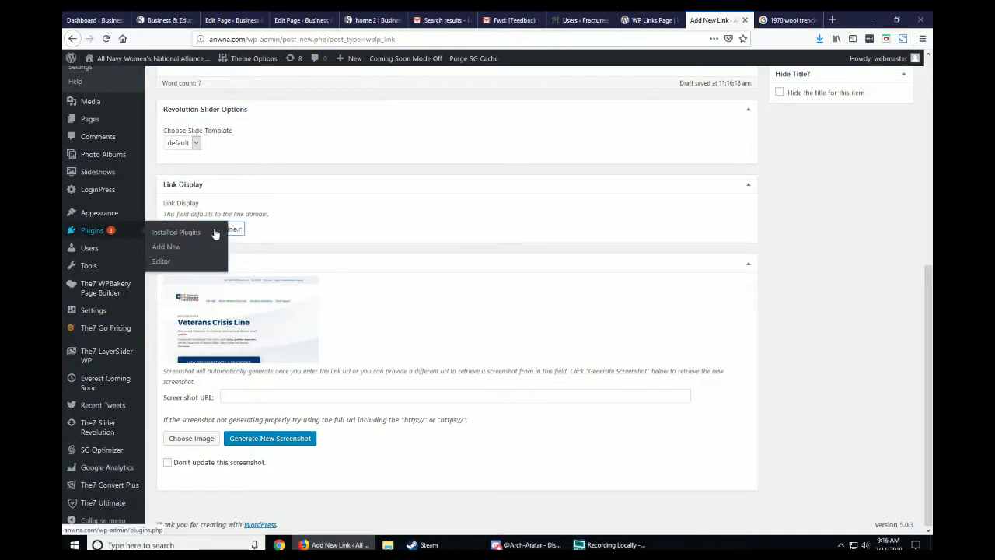
{"action": "key", "text": "BackSpace"}
{"action": "left_click", "coordinate": [280, 234]}
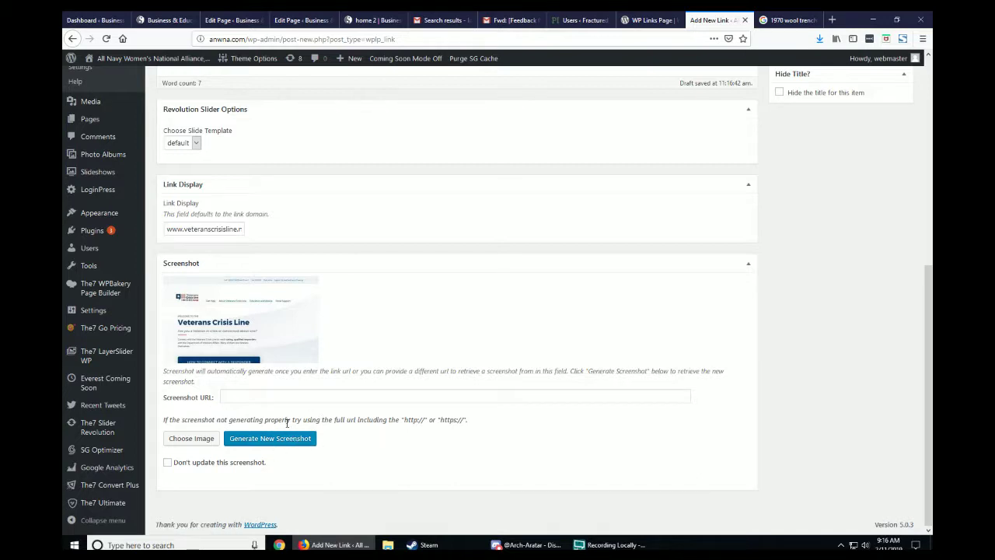
{"action": "scroll", "coordinate": [419, 433], "scroll_direction": "up", "scroll_amount": 5}
{"action": "scroll", "coordinate": [419, 433], "scroll_direction": "down", "scroll_amount": 3}
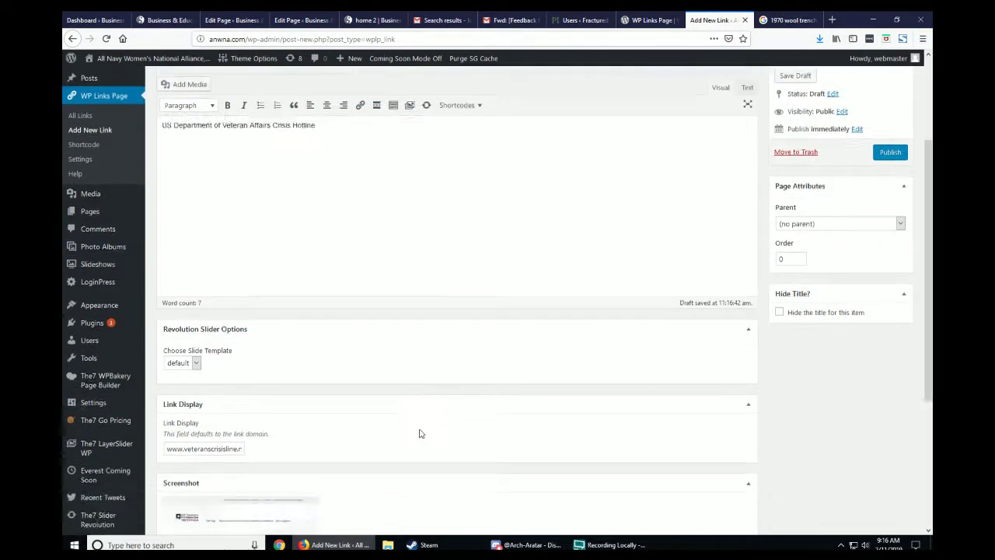
{"action": "scroll", "coordinate": [419, 433], "scroll_direction": "up", "scroll_amount": 2}
{"action": "scroll", "coordinate": [419, 433], "scroll_direction": "up", "scroll_amount": 2}
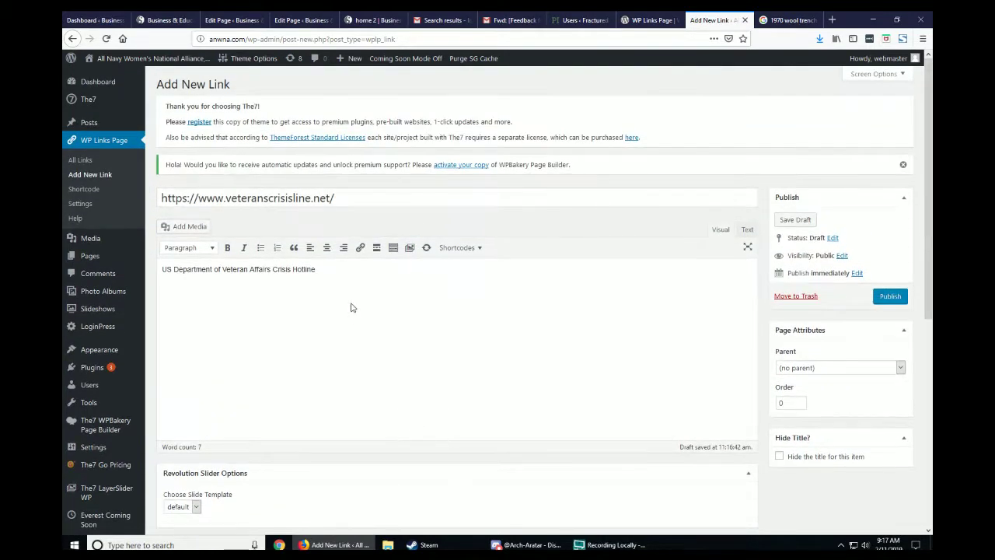
- Publish the Veterans Crisis Line link, check it in All Links, and visit the live site
{"action": "left_click", "coordinate": [891, 296]}
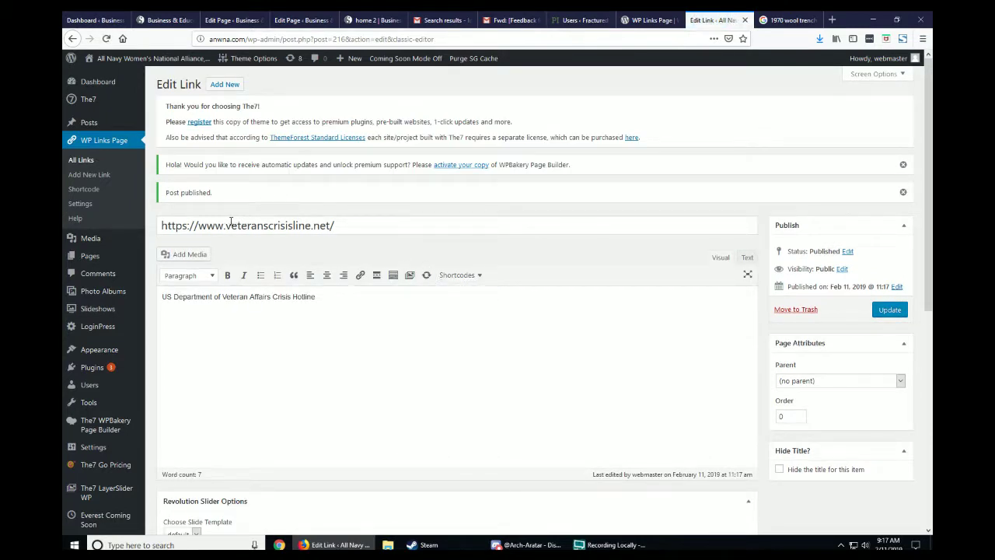
{"action": "left_click", "coordinate": [82, 160]}
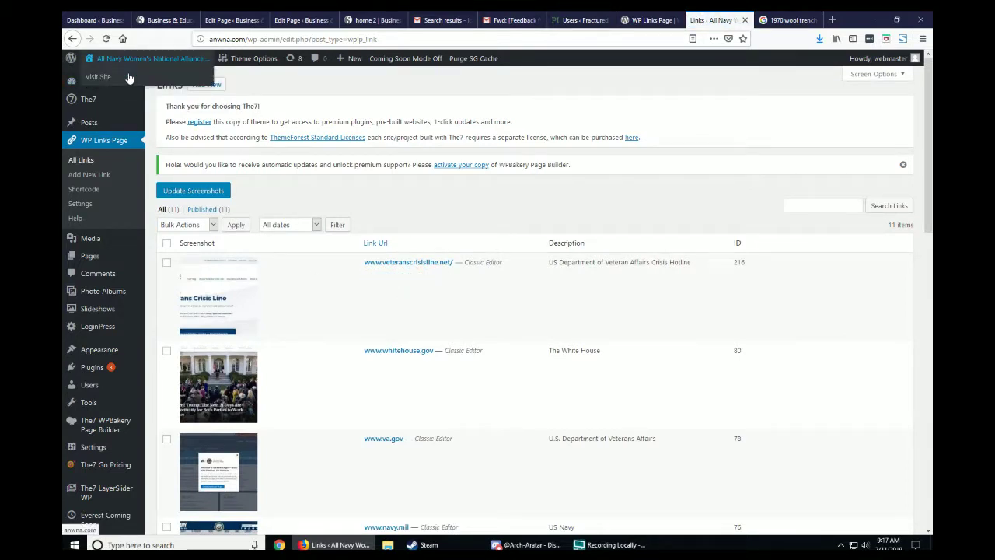
{"action": "left_click", "coordinate": [123, 79]}
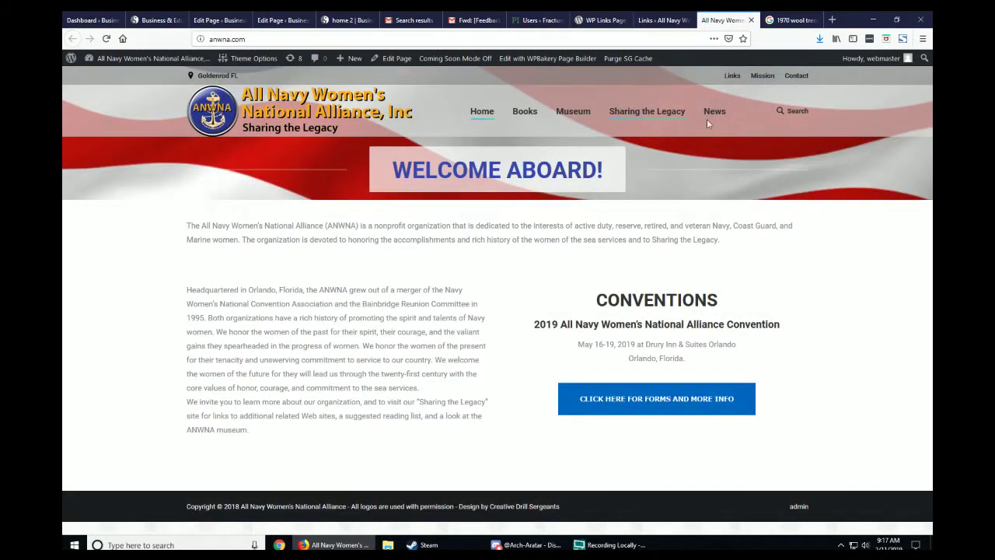
- Test the Veterans Crisis Line entry on Other Sites of Interest, then reopen it for editing
{"action": "left_click", "coordinate": [732, 77]}
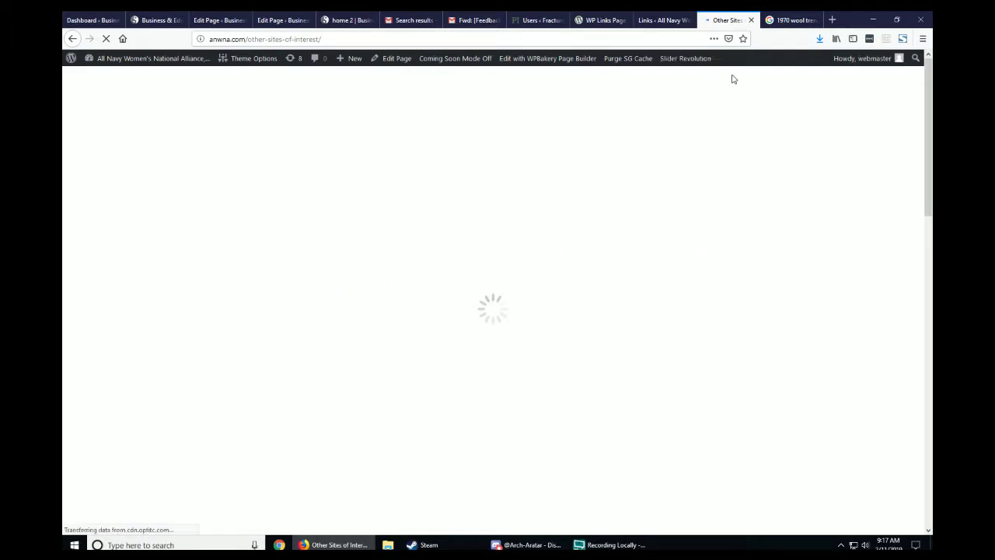
{"action": "scroll", "coordinate": [469, 242], "scroll_direction": "down", "scroll_amount": 3}
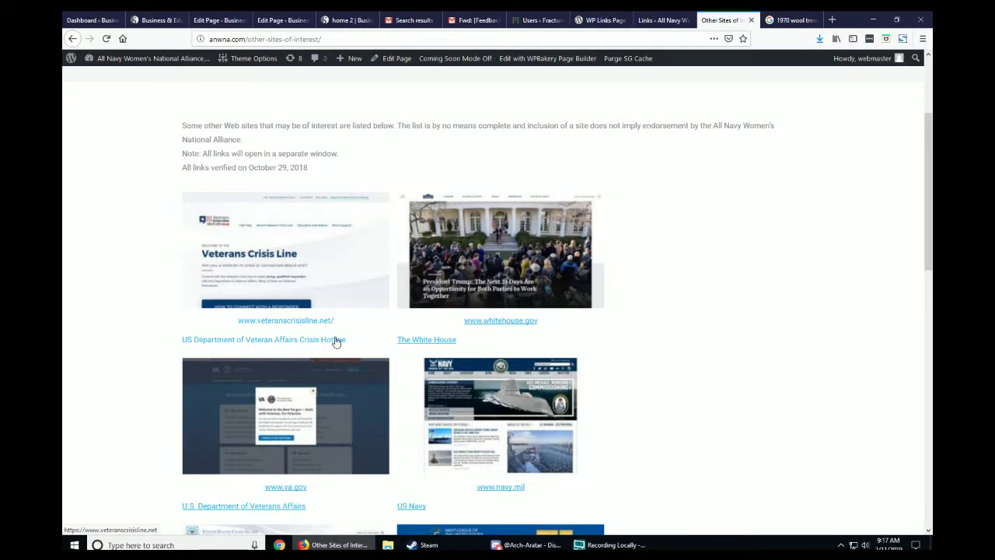
{"action": "left_click", "coordinate": [293, 281]}
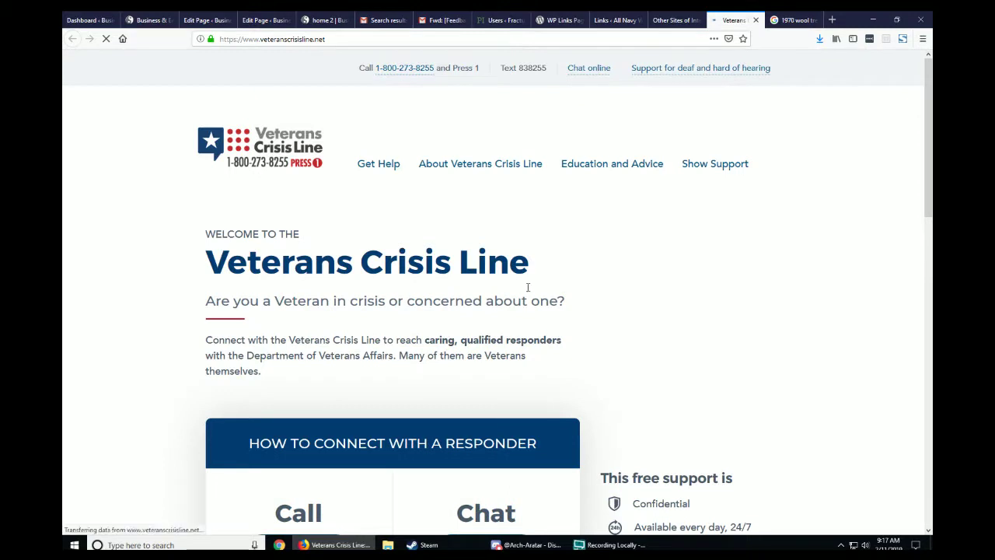
{"action": "left_click", "coordinate": [670, 19]}
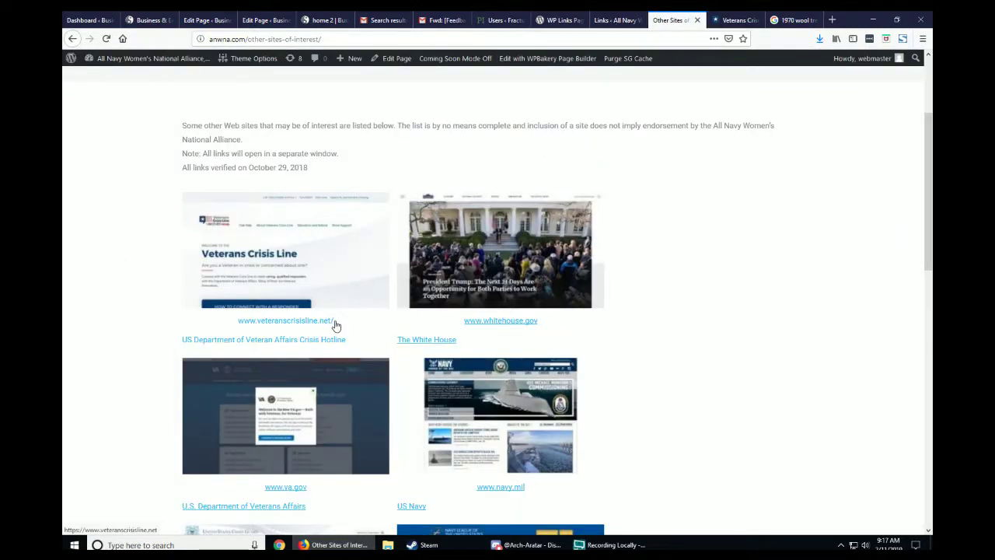
{"action": "left_click", "coordinate": [616, 20]}
{"action": "left_click", "coordinate": [370, 276]}
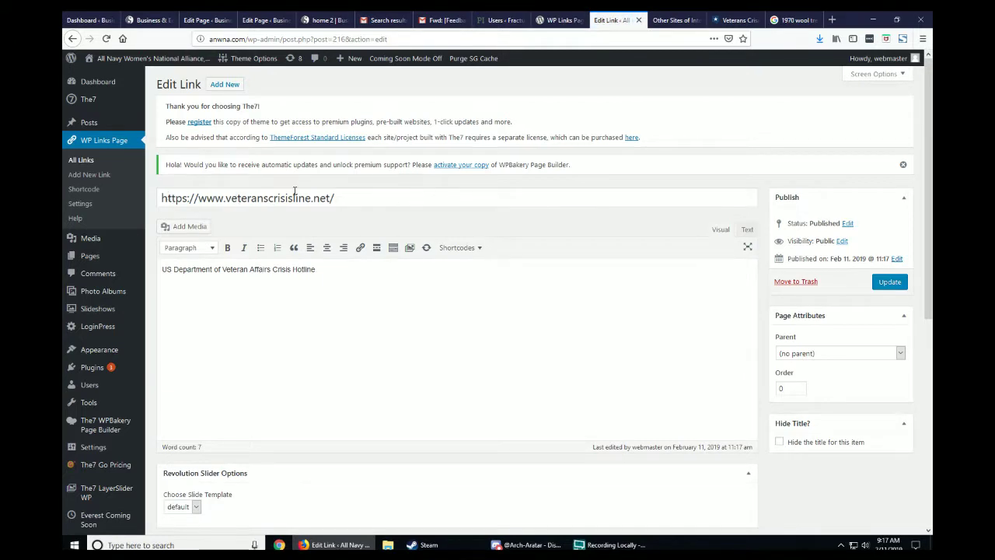
- Remove the trailing '/' from the Link Display text so it ends at .net, and update the link
{"action": "scroll", "coordinate": [348, 273], "scroll_direction": "down", "scroll_amount": 5}
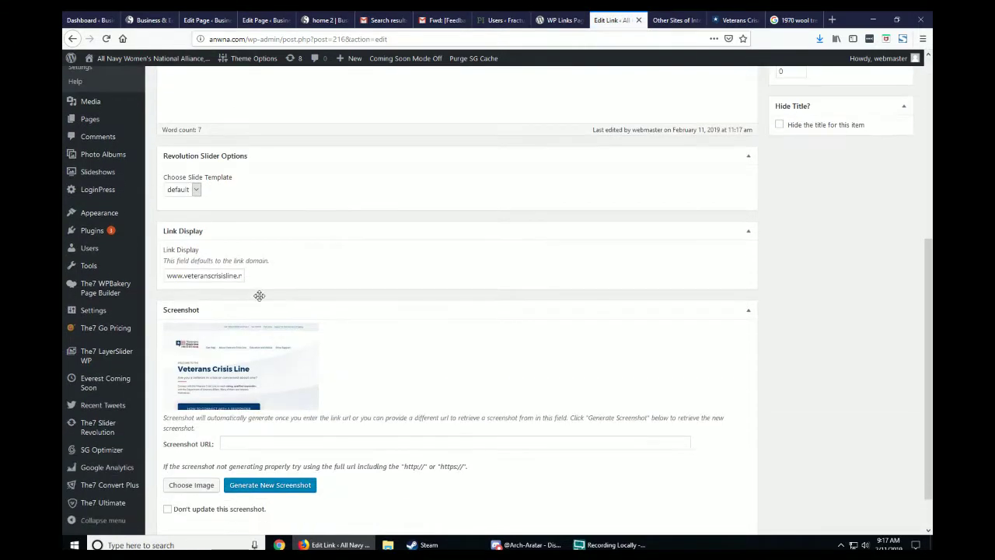
{"action": "left_click", "coordinate": [187, 275]}
{"action": "left_click_drag", "start_coordinate": [206, 273], "coordinate": [304, 269]}
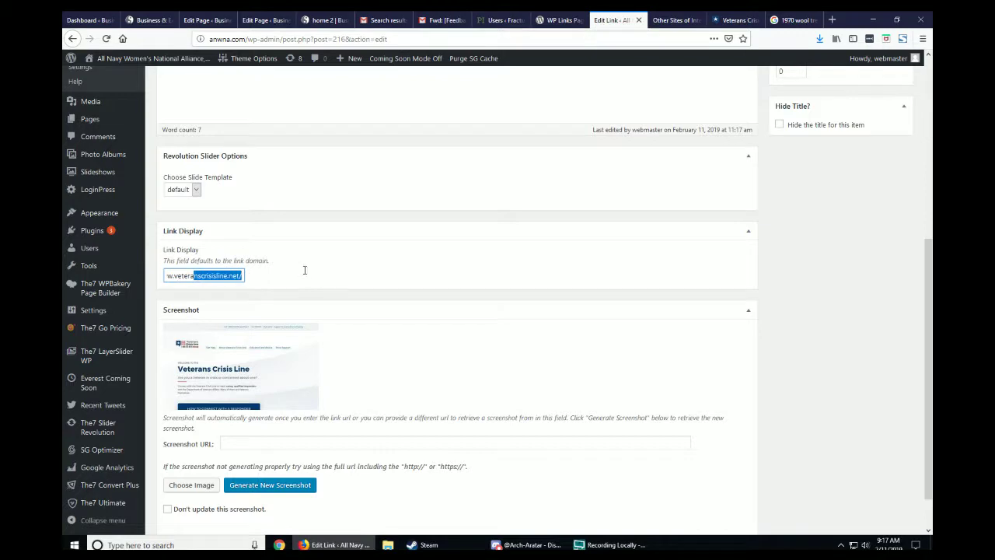
{"action": "left_click", "coordinate": [261, 282]}
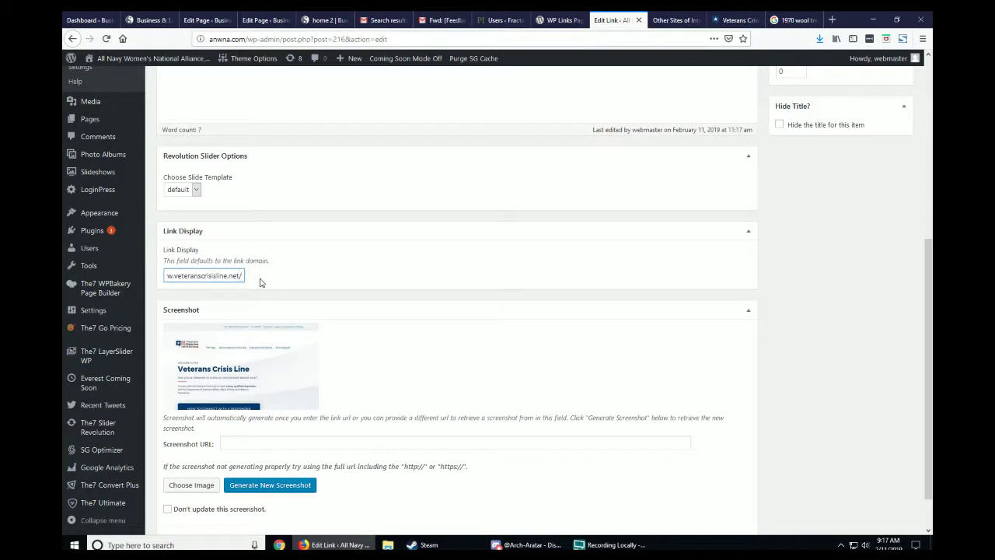
{"action": "key", "text": "BackSpace"}
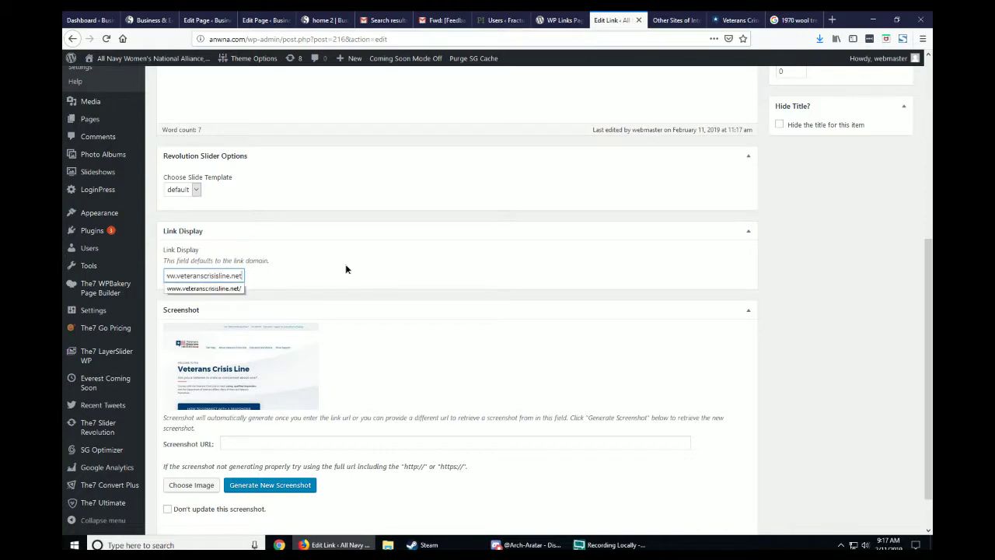
{"action": "scroll", "coordinate": [568, 224], "scroll_direction": "up", "scroll_amount": 5}
{"action": "left_click", "coordinate": [889, 281]}
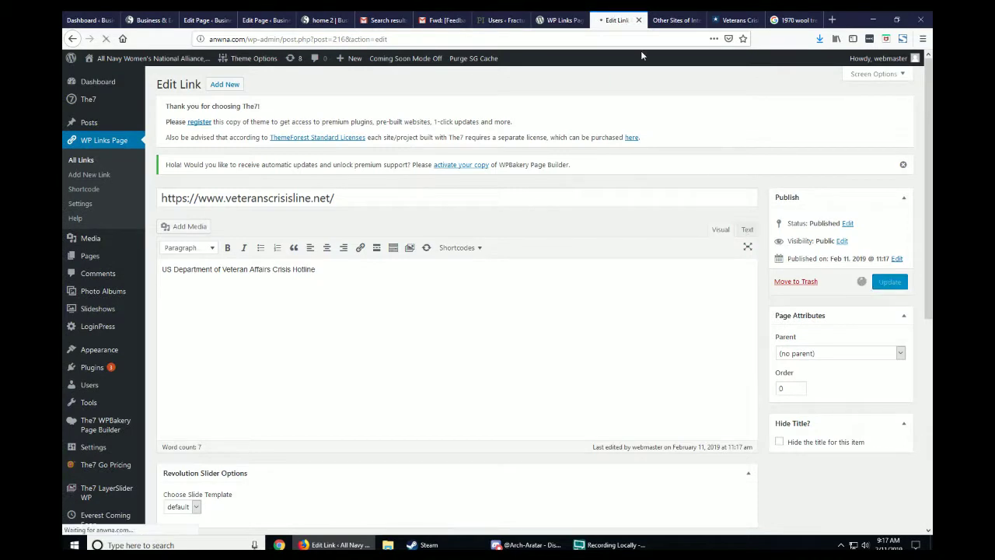
{"action": "left_click", "coordinate": [667, 20]}
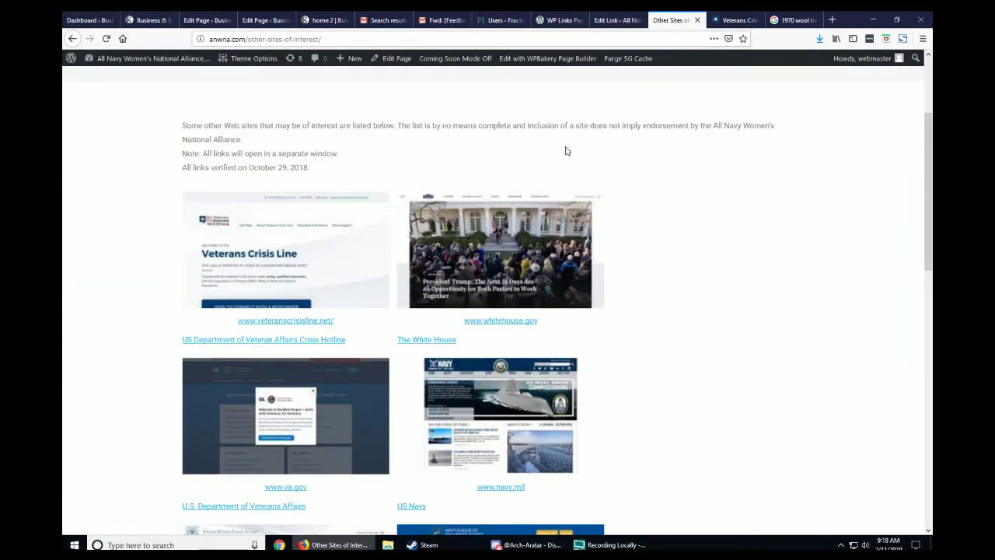
{"action": "key", "text": "F5"}
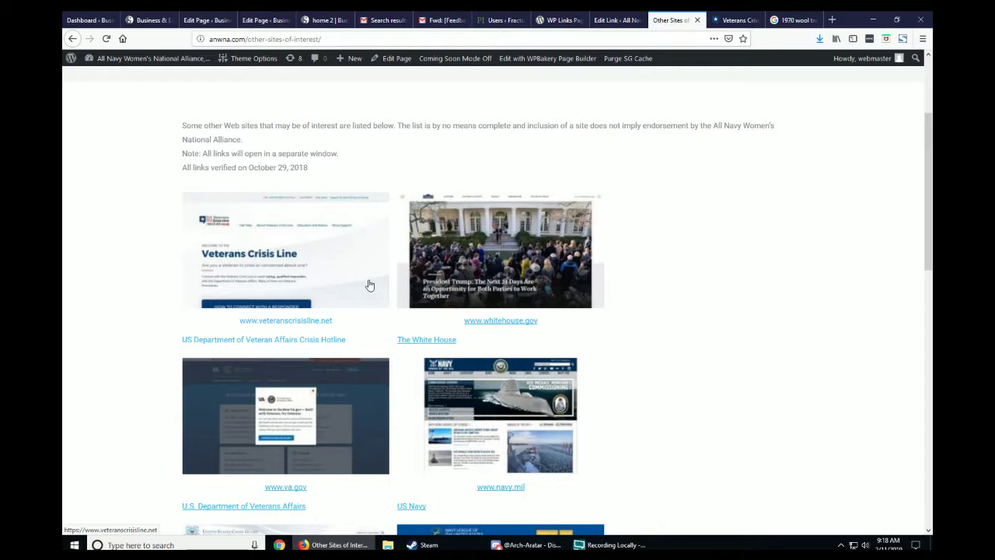
{"action": "scroll", "coordinate": [371, 282], "scroll_direction": "up", "scroll_amount": 2}
{"action": "left_click", "coordinate": [561, 20]}
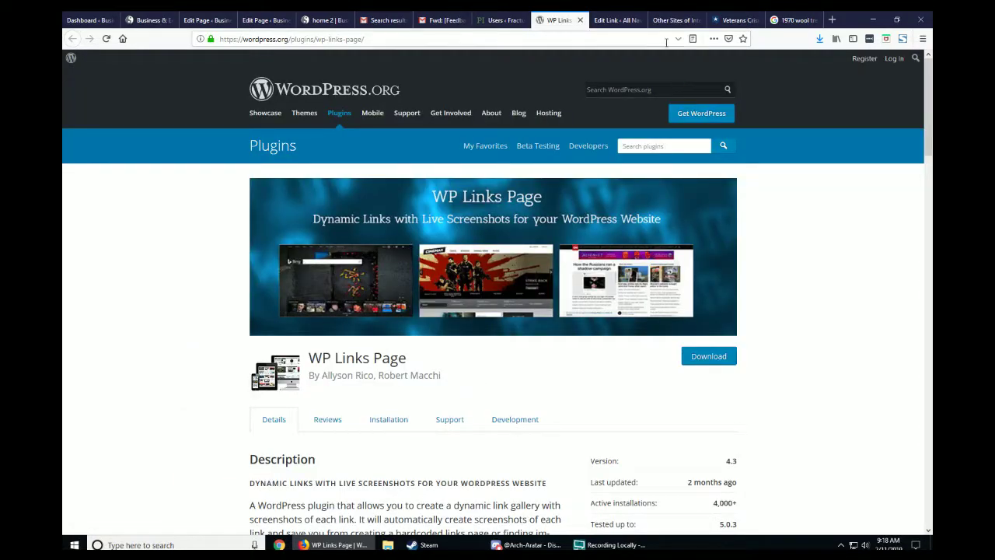
{"action": "left_click", "coordinate": [672, 21]}
{"action": "scroll", "coordinate": [374, 366], "scroll_direction": "down", "scroll_amount": 2}
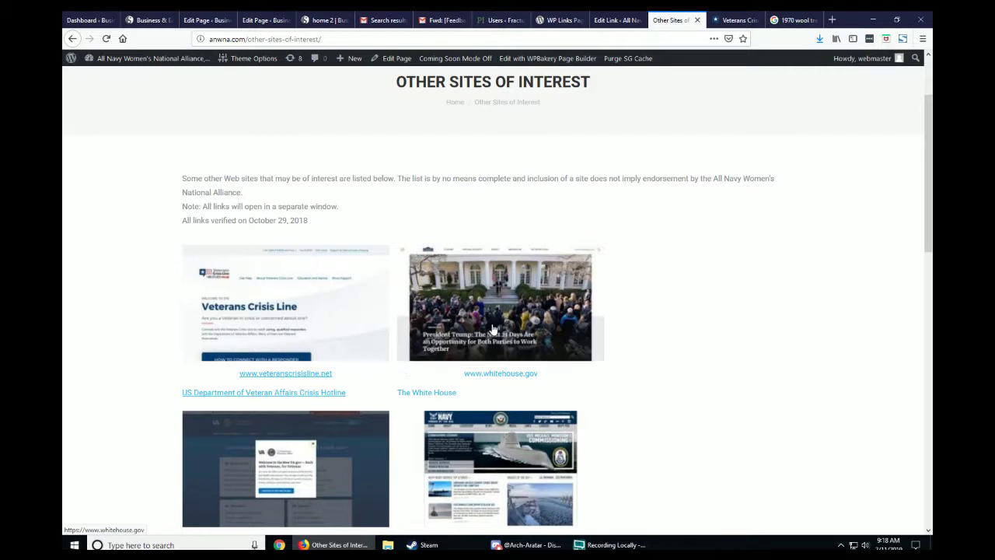
{"action": "scroll", "coordinate": [527, 300], "scroll_direction": "up", "scroll_amount": 3}
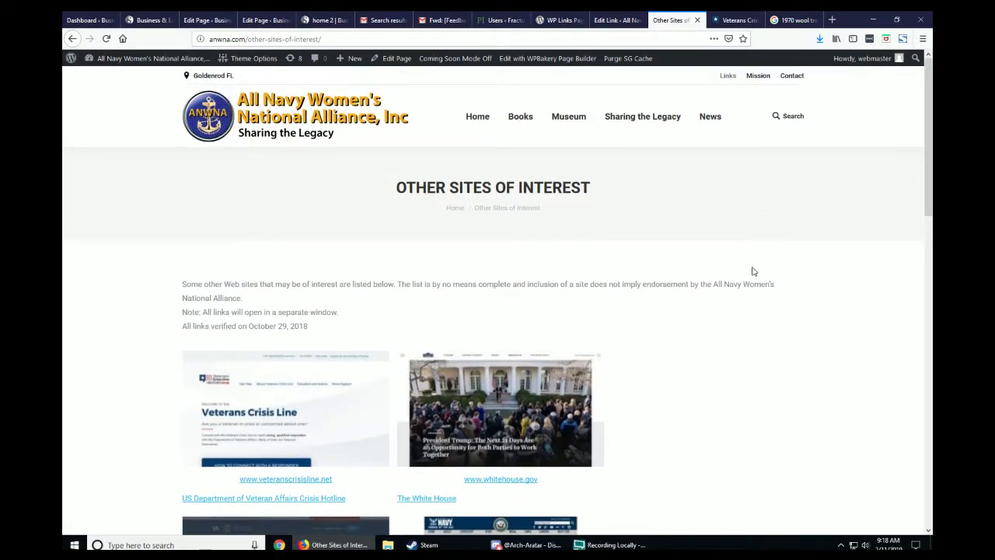